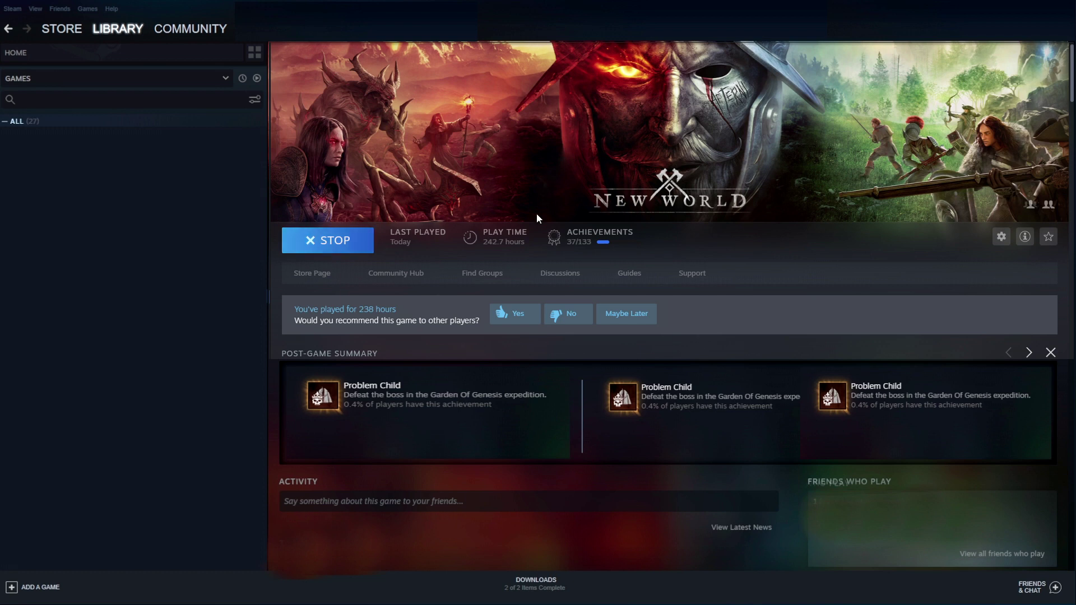
# Open New World's Properties window from its Manage gear menu.
pyautogui.click(1000, 239)
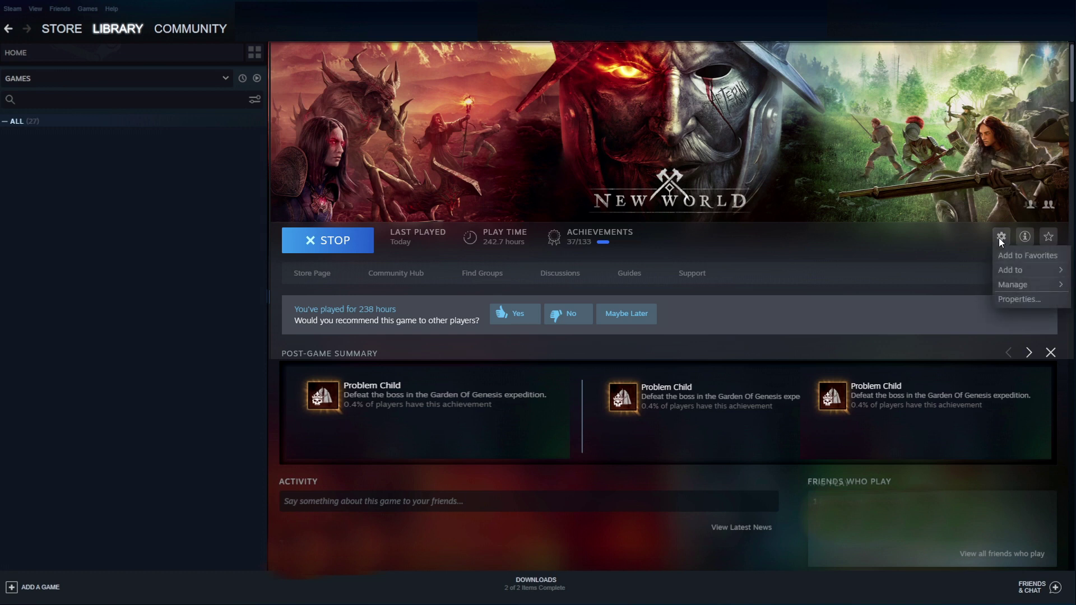
pyautogui.click(1014, 297)
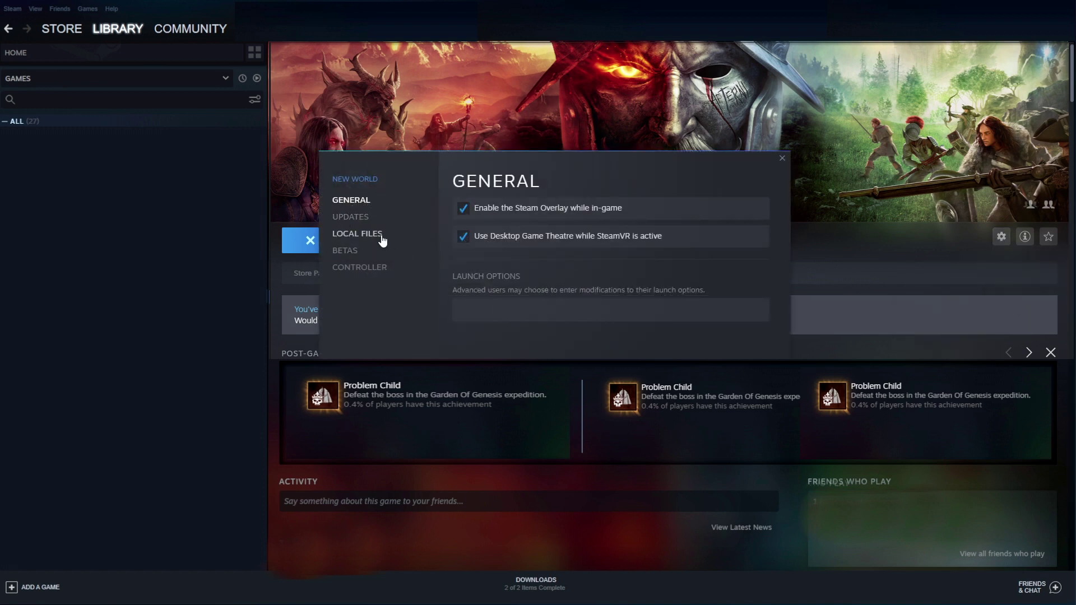
# Run Verify integrity of game files from New World's Local Files page.
pyautogui.click(380, 238)
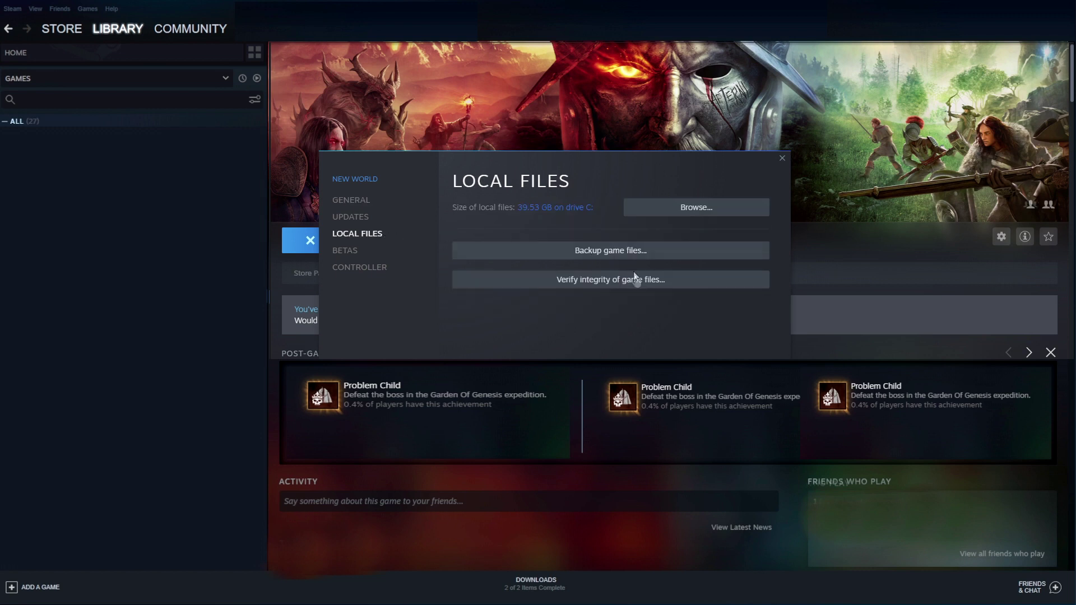
pyautogui.click(600, 286)
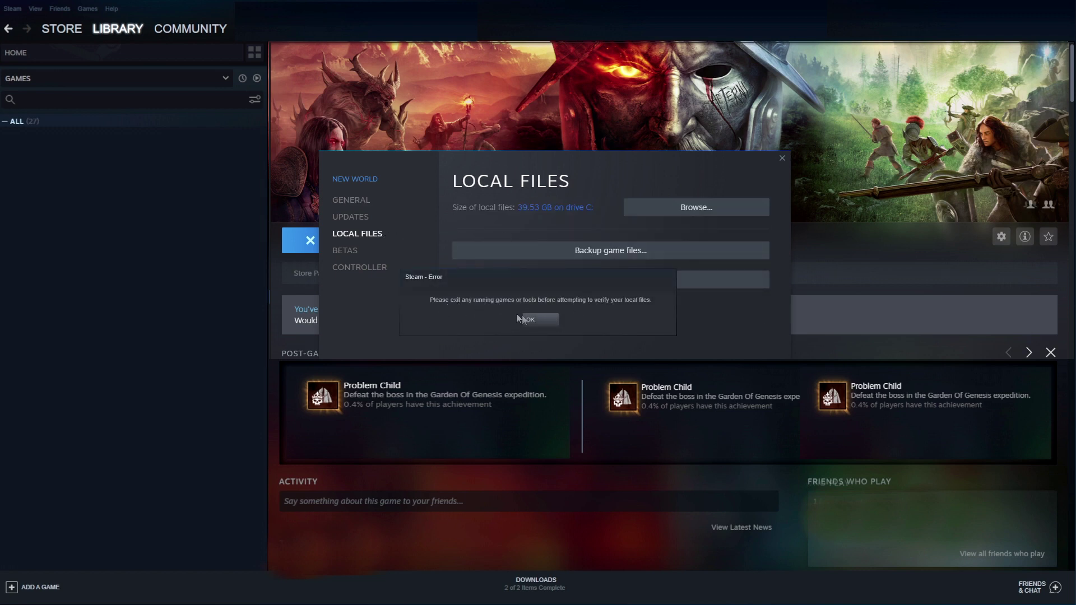
# Close the Steam error about exiting running games with OK.
pyautogui.click(552, 325)
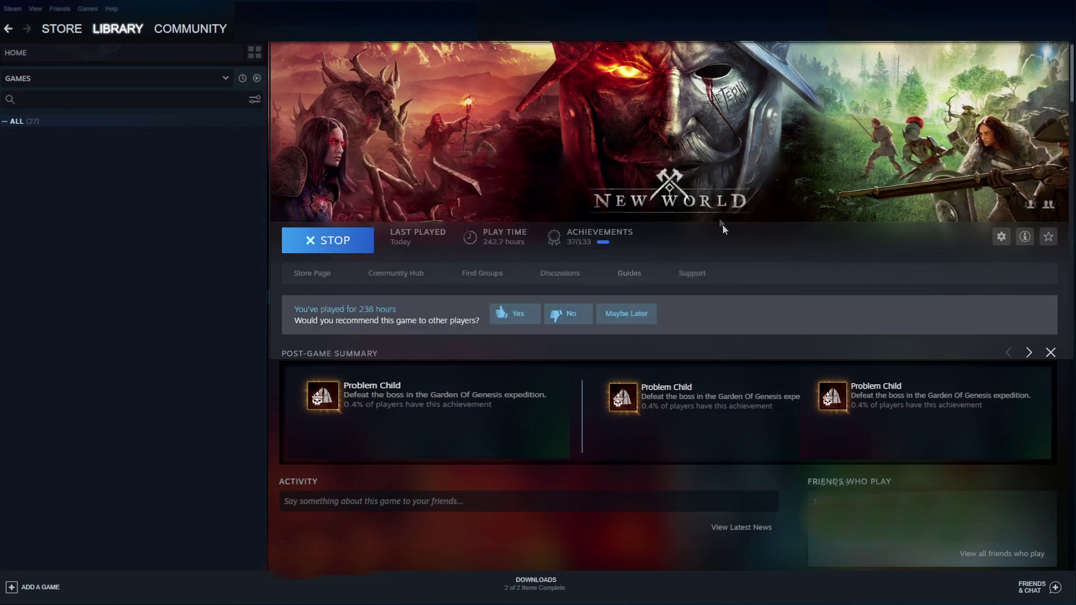